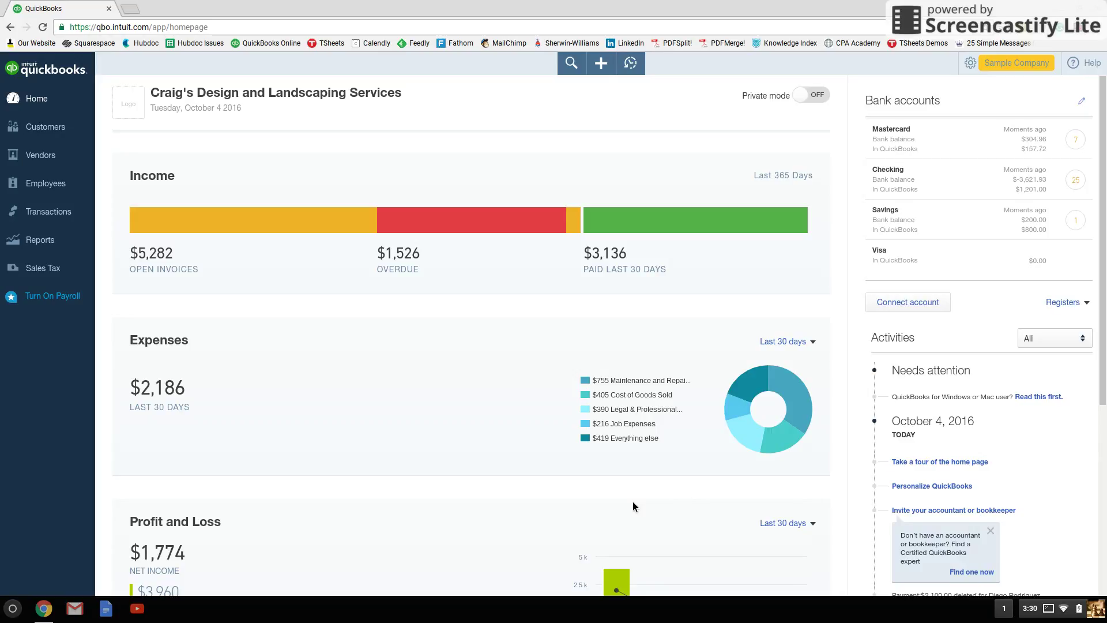
Step: Turn on the Deposit option in Sales form content settings, save, and return to the dashboard
click(983, 68)
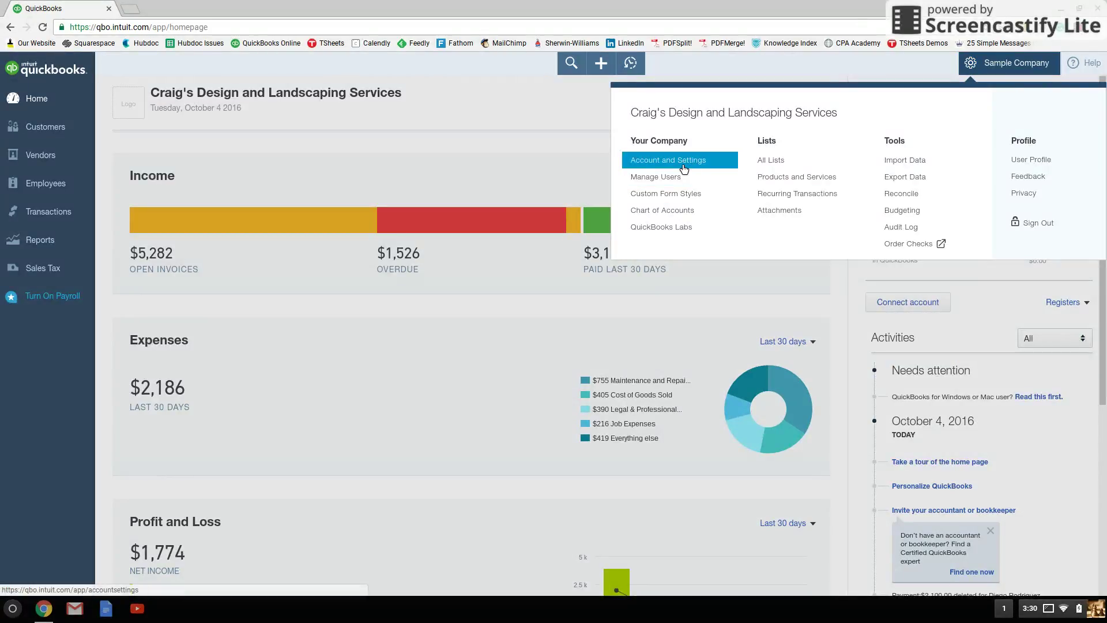
click(684, 168)
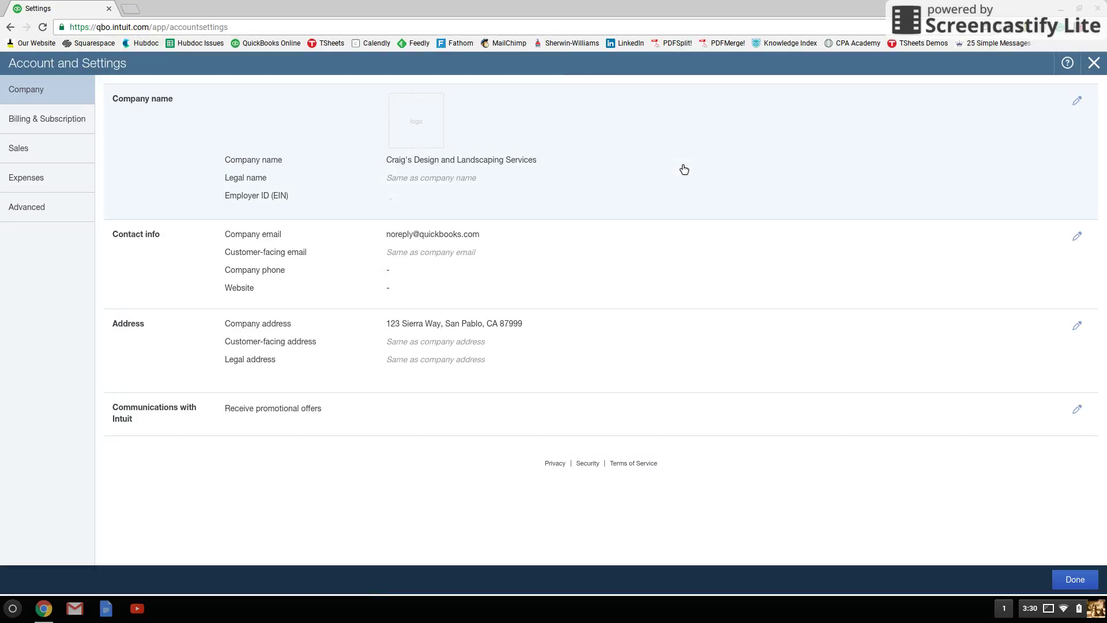
click(54, 154)
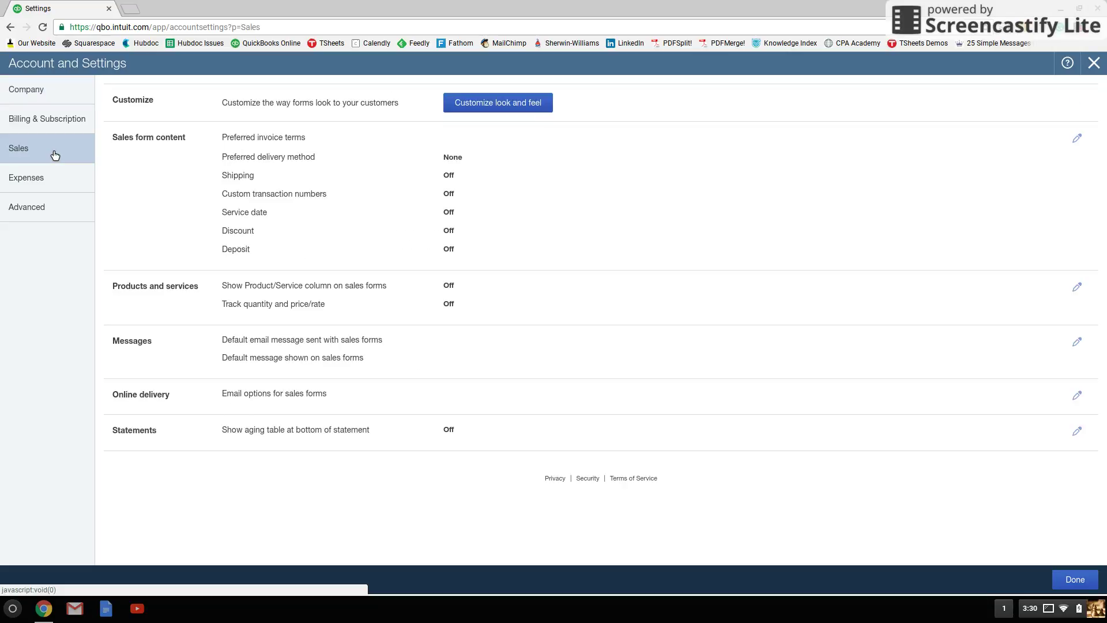
click(170, 156)
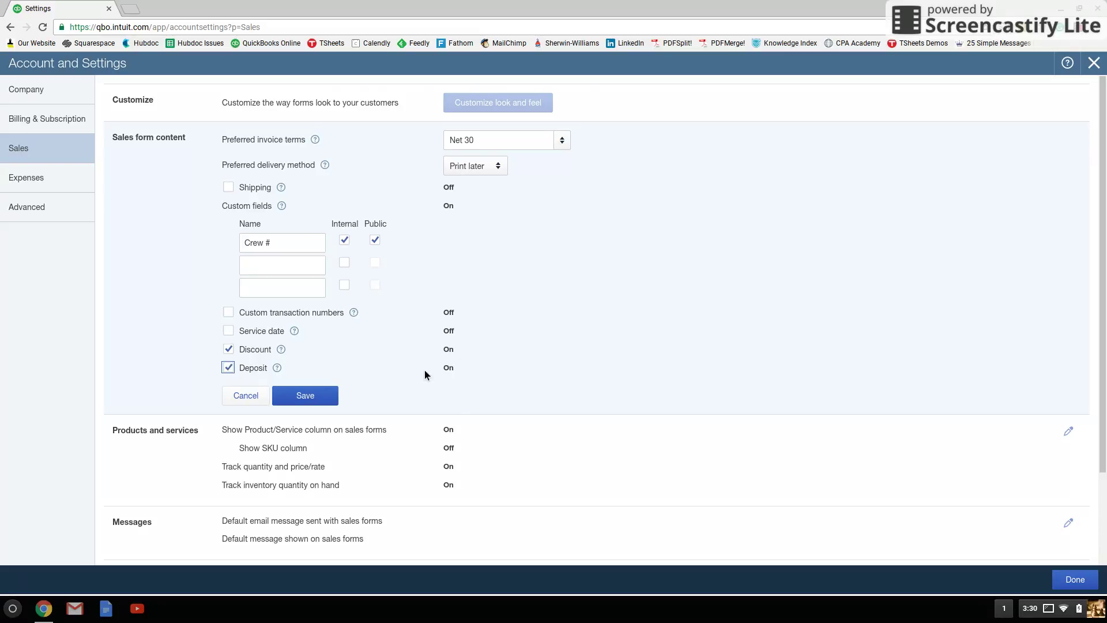
click(299, 396)
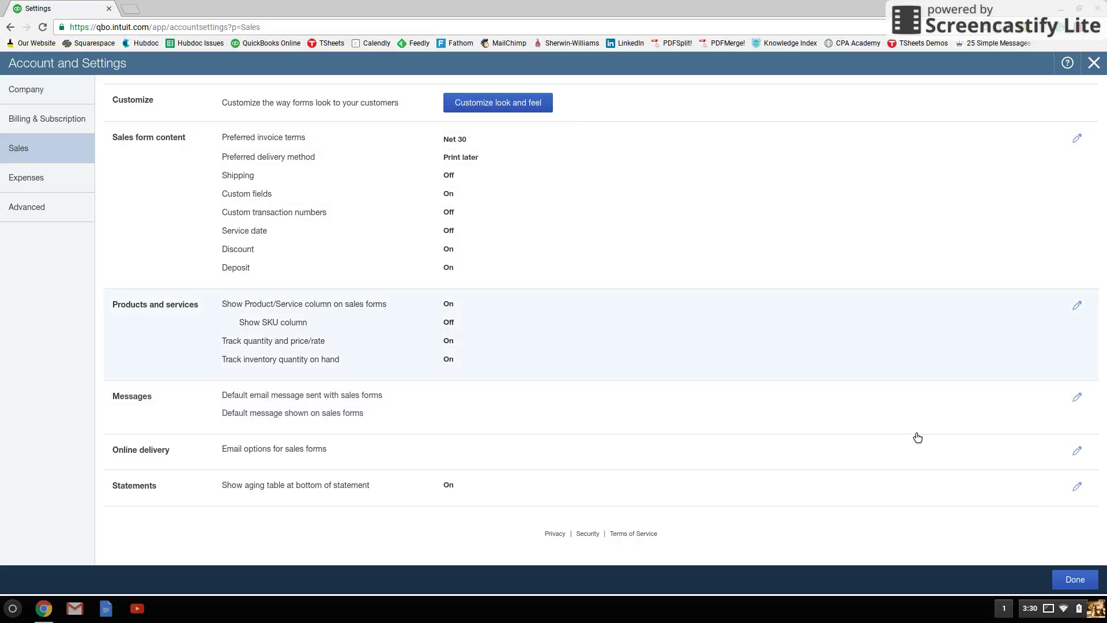
click(1079, 586)
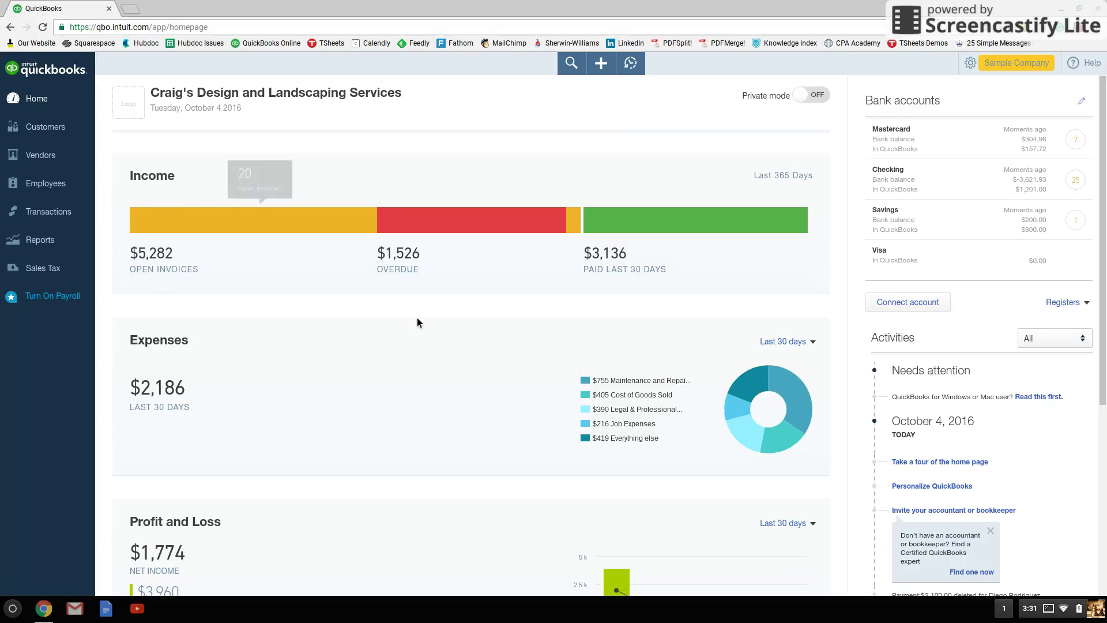
Step: From the Sales transactions list under Transactions, start a new invoice
click(63, 214)
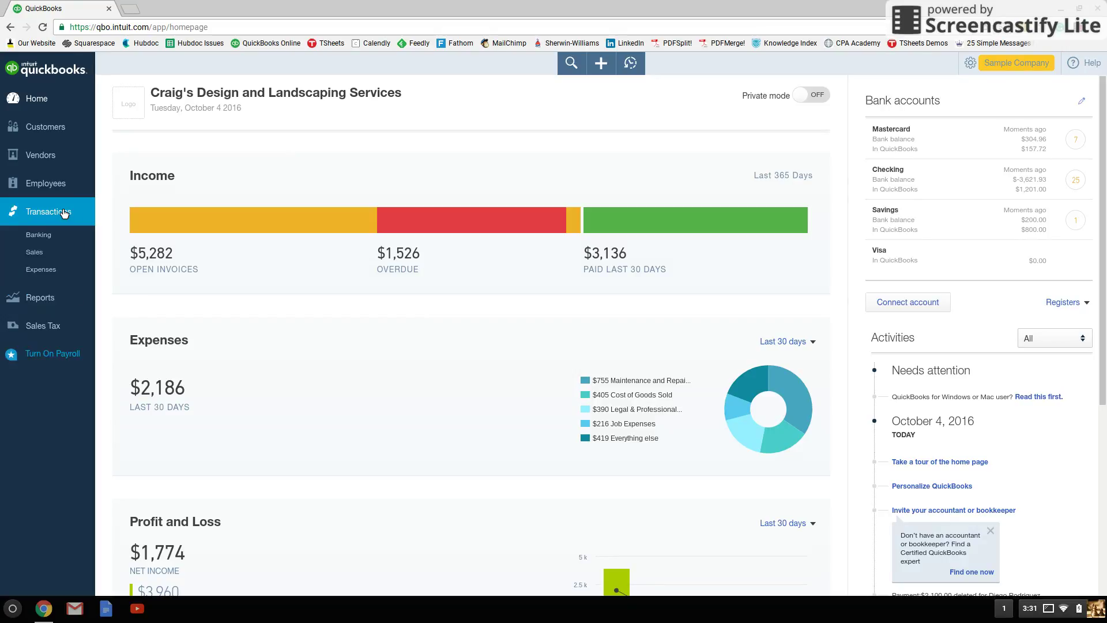
click(34, 254)
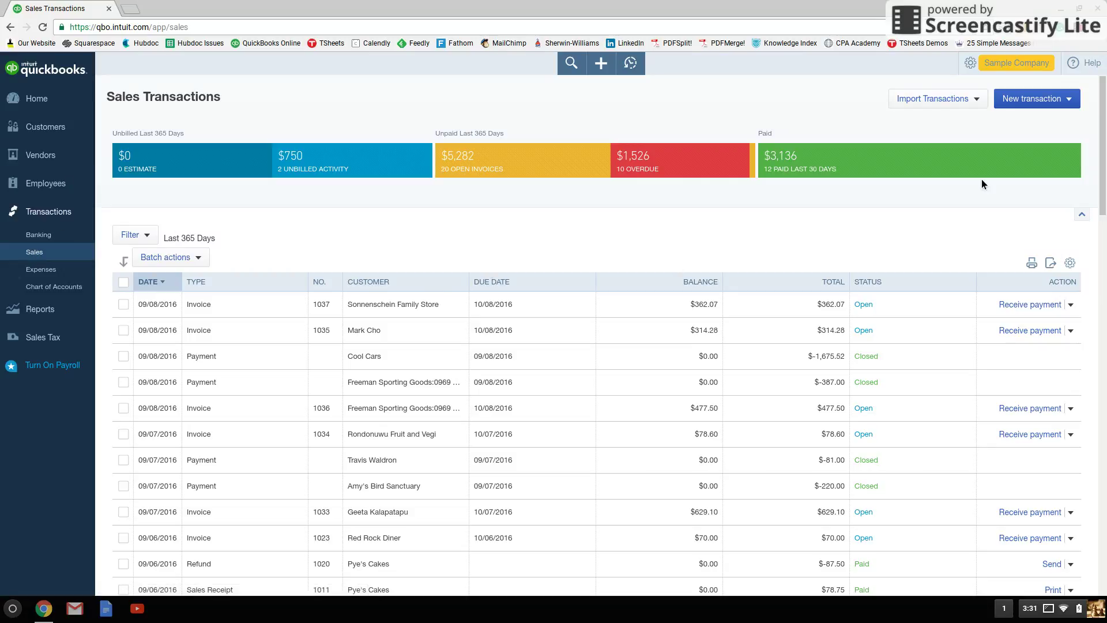
click(1043, 104)
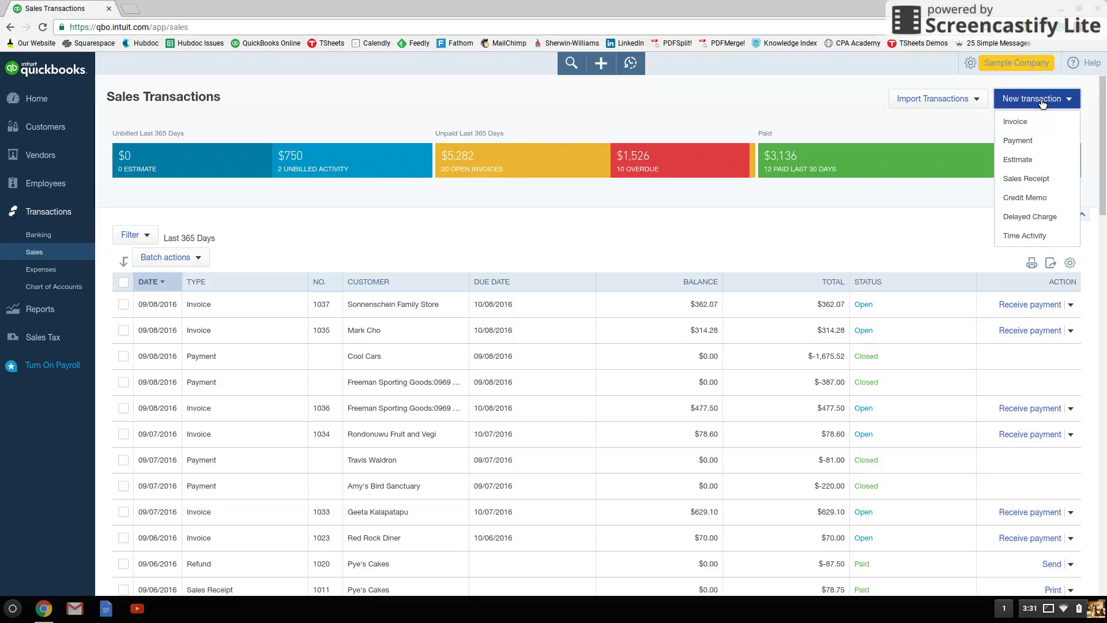
click(1022, 128)
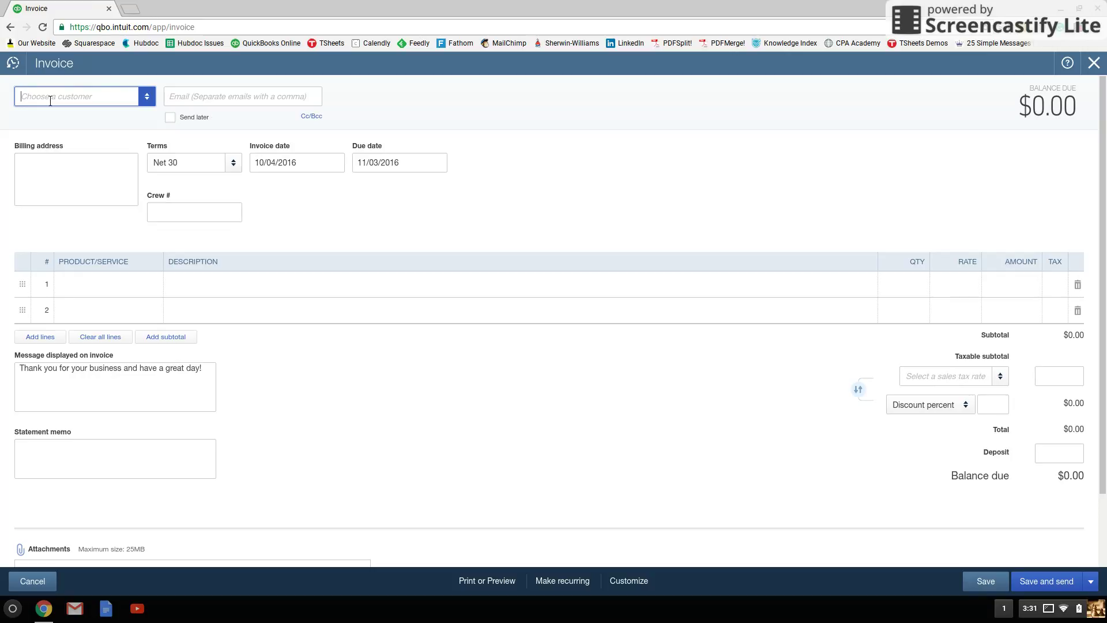
Step: Bill the existing customer for one Painting Service line, with a short description, amount 2600
text(Diego Rodriguez)
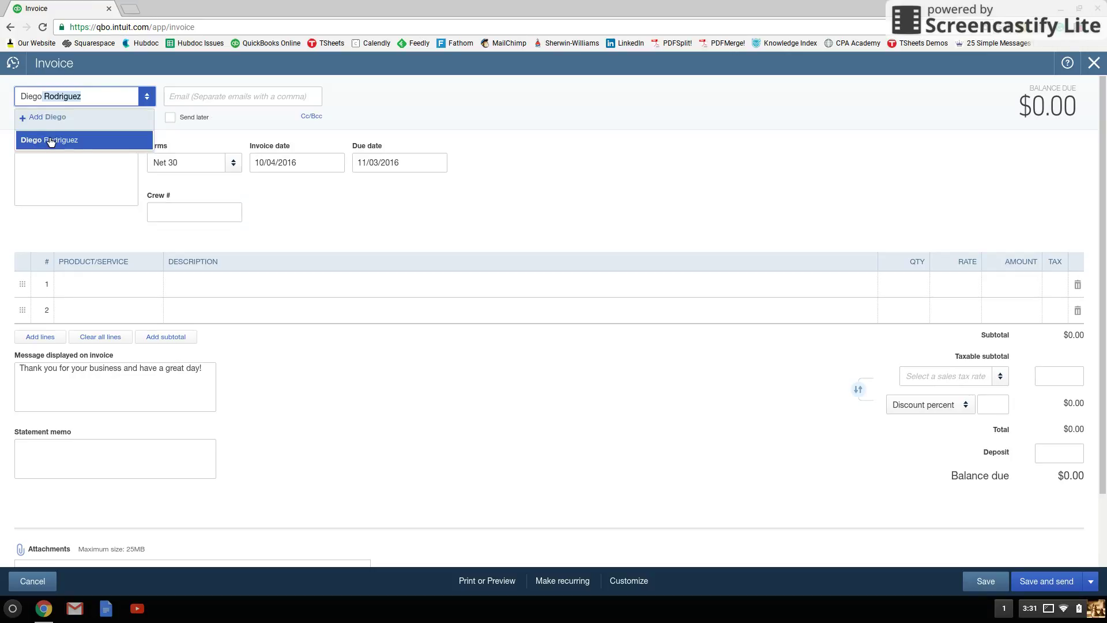
click(49, 140)
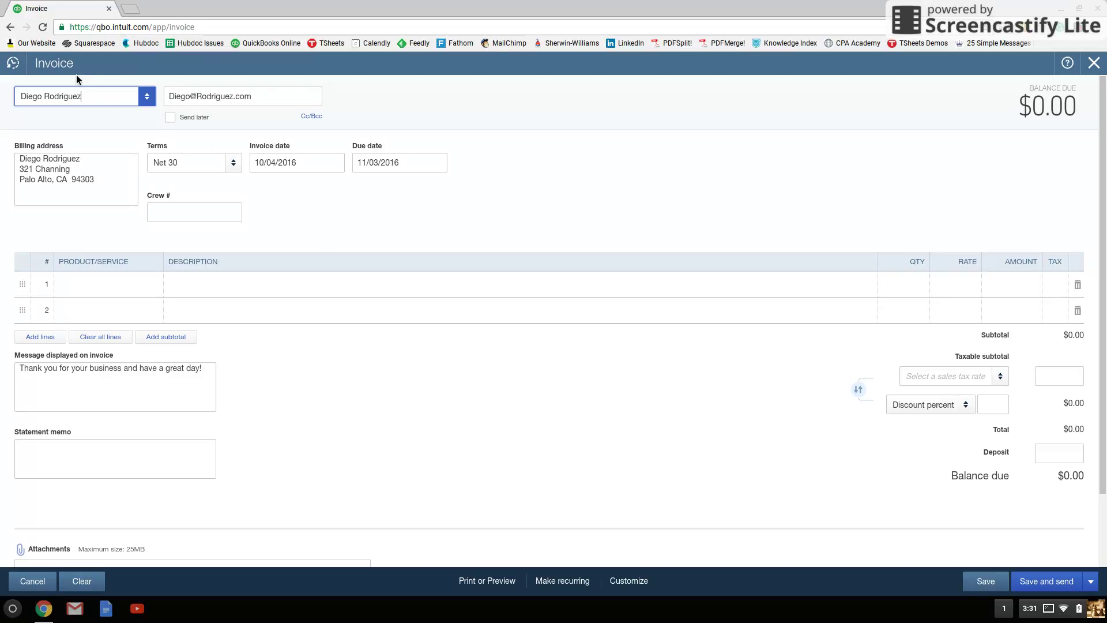
click(92, 298)
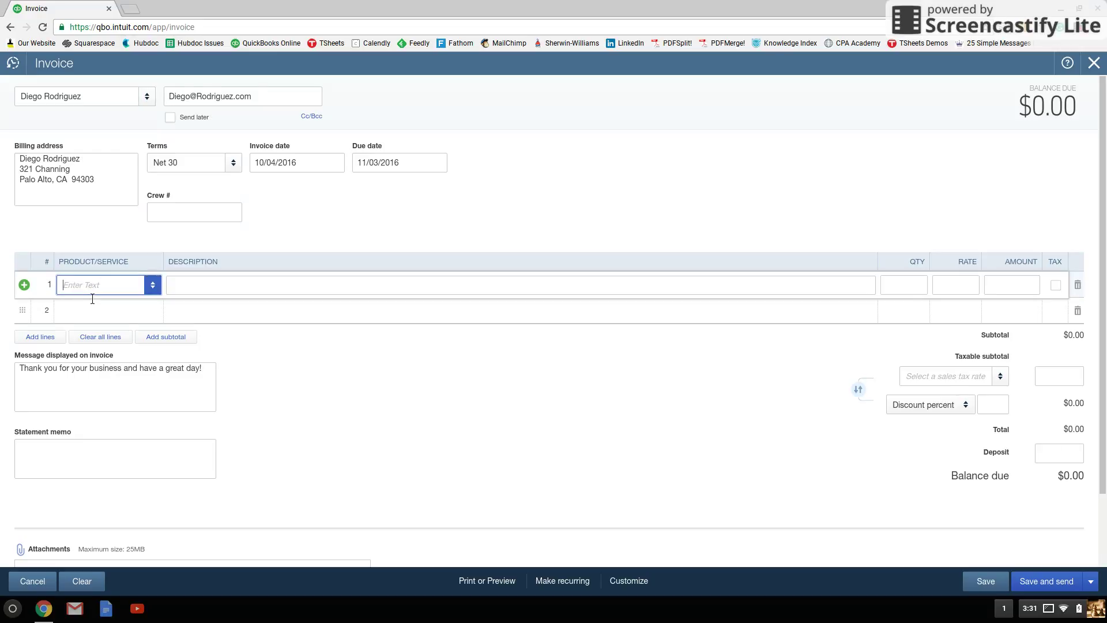
text(Painting Service)
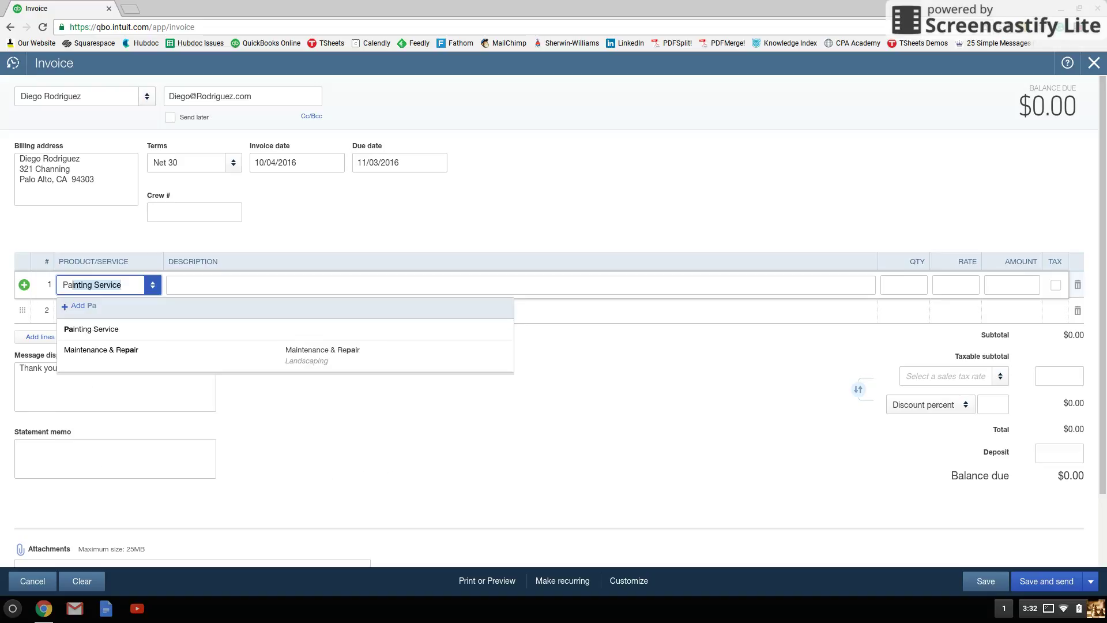
click(92, 328)
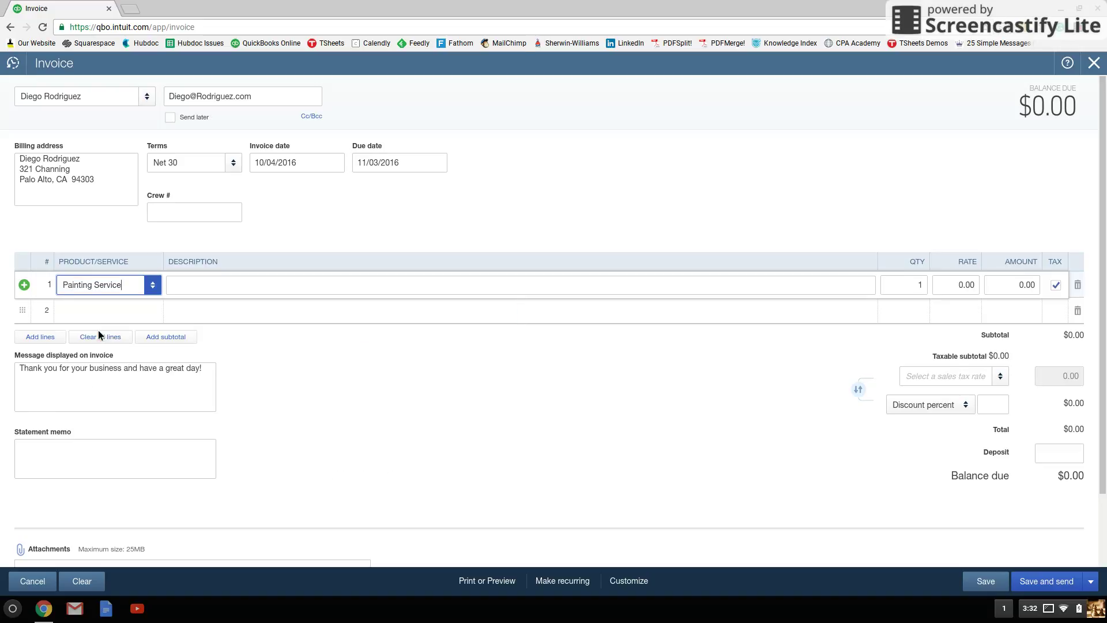
click(263, 294)
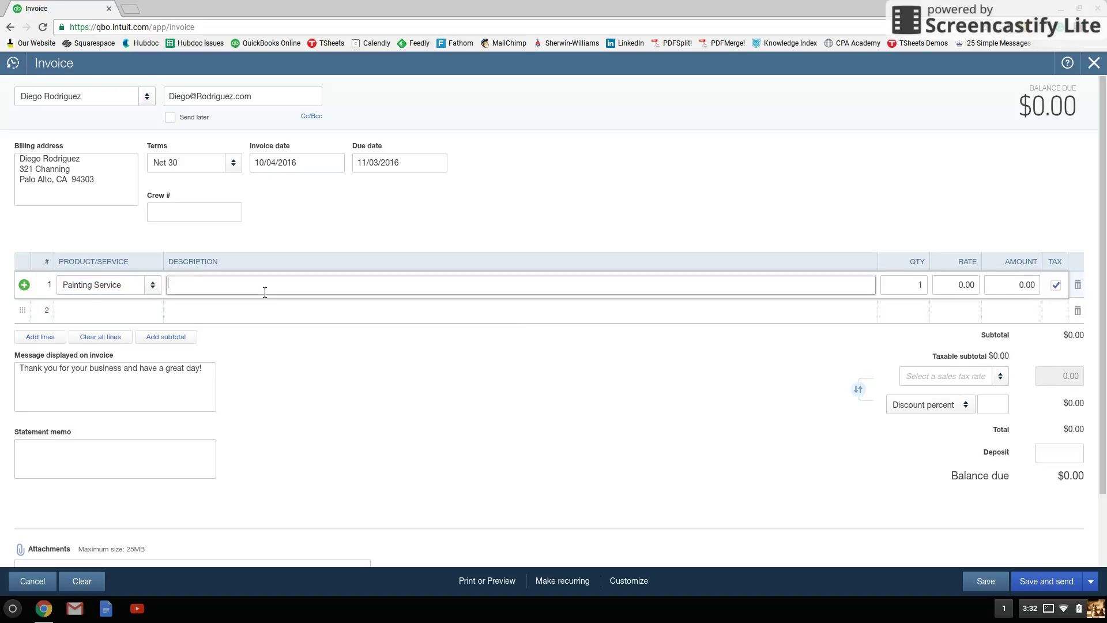
text(RP_IN_Diego)
click(1001, 293)
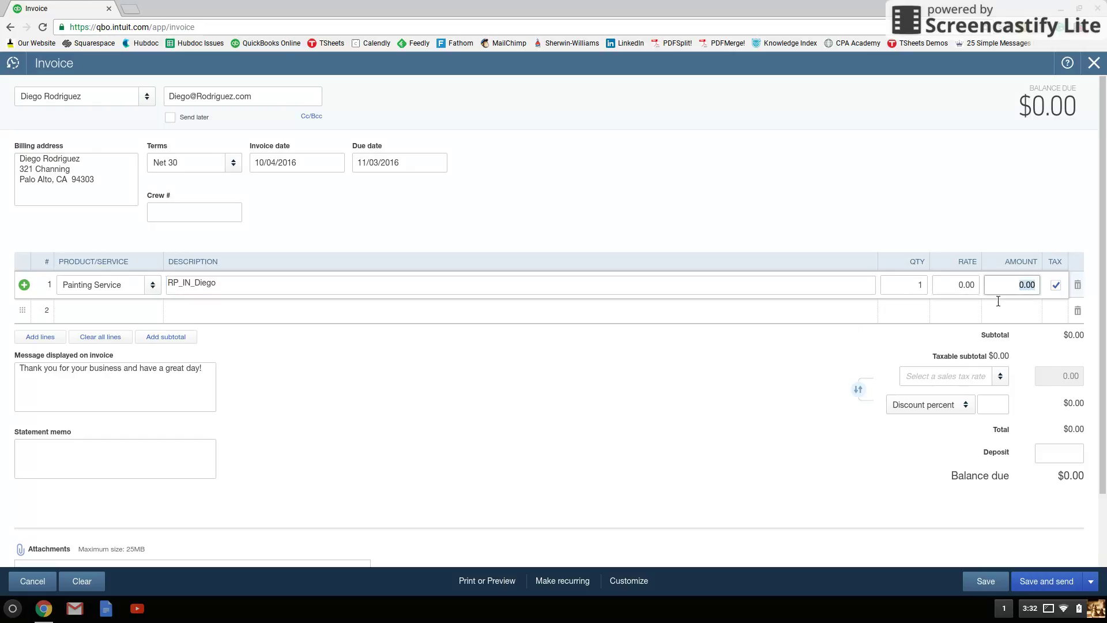
text(2600)
click(1036, 335)
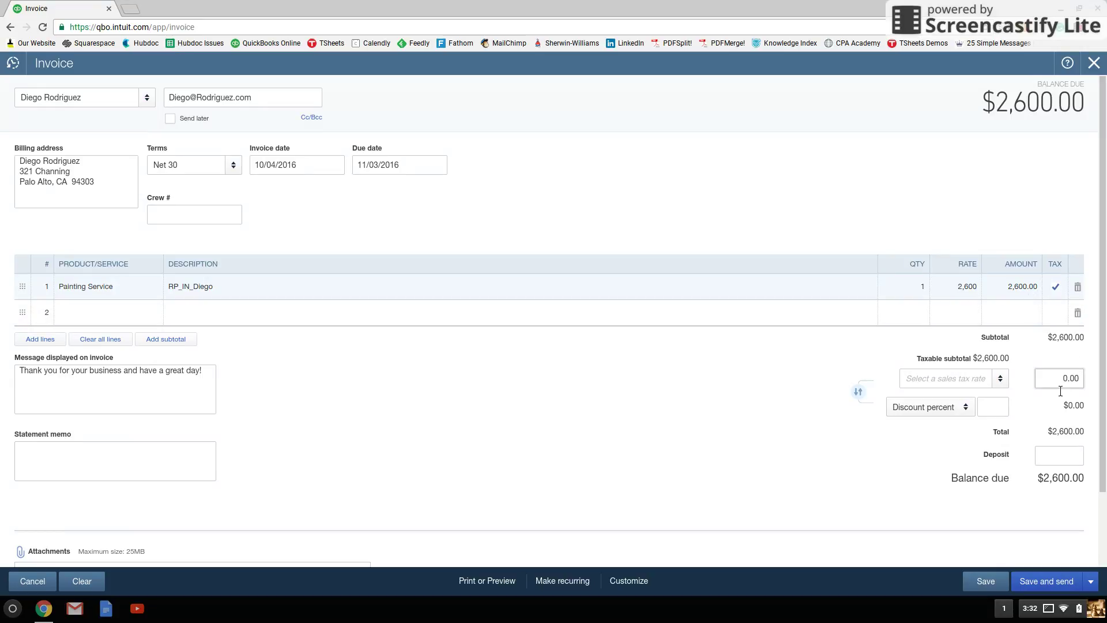
Step: Enter a 500 deposit on the invoice so the balance due becomes $2,100.00
scroll(988, 453, down, 1)
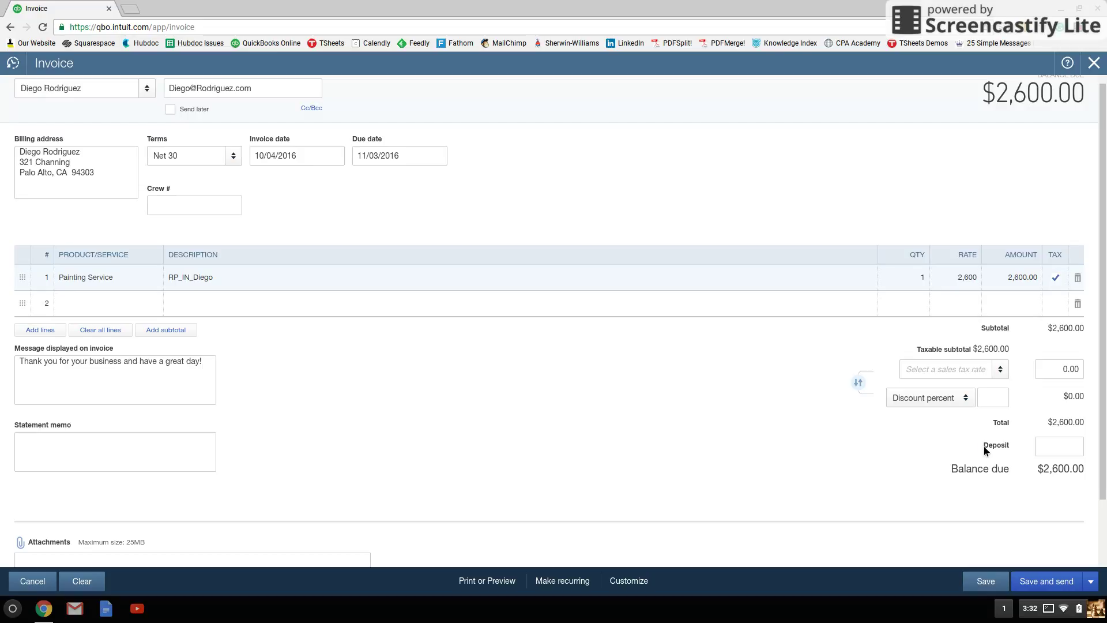
click(1060, 447)
text(500)
click(984, 455)
scroll(975, 482, down, 1)
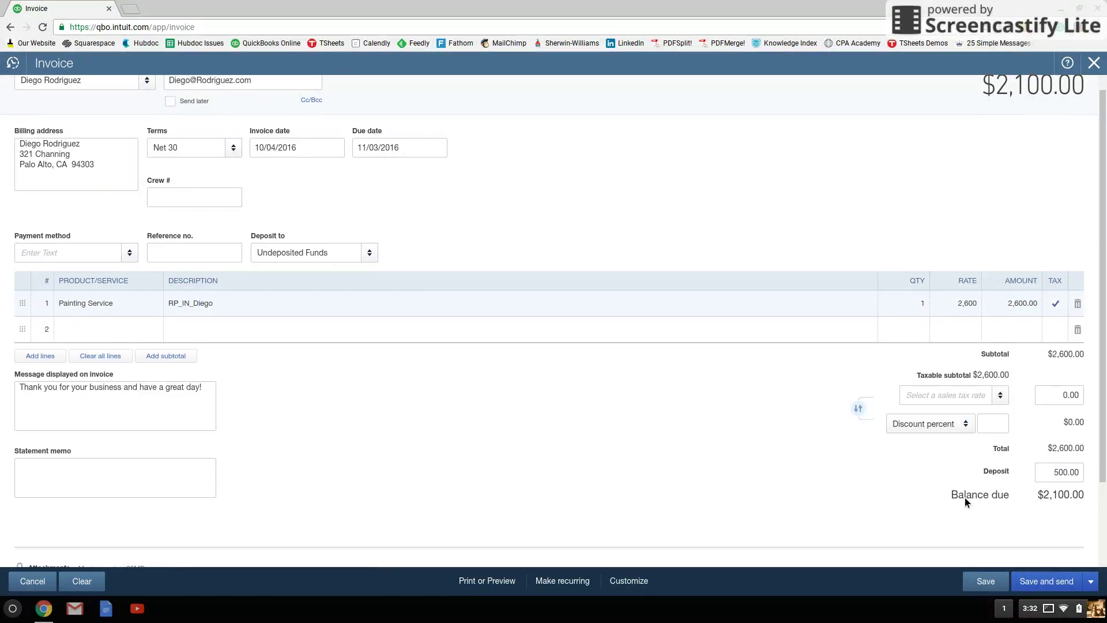
drag(952, 497, 1095, 503)
click(1094, 503)
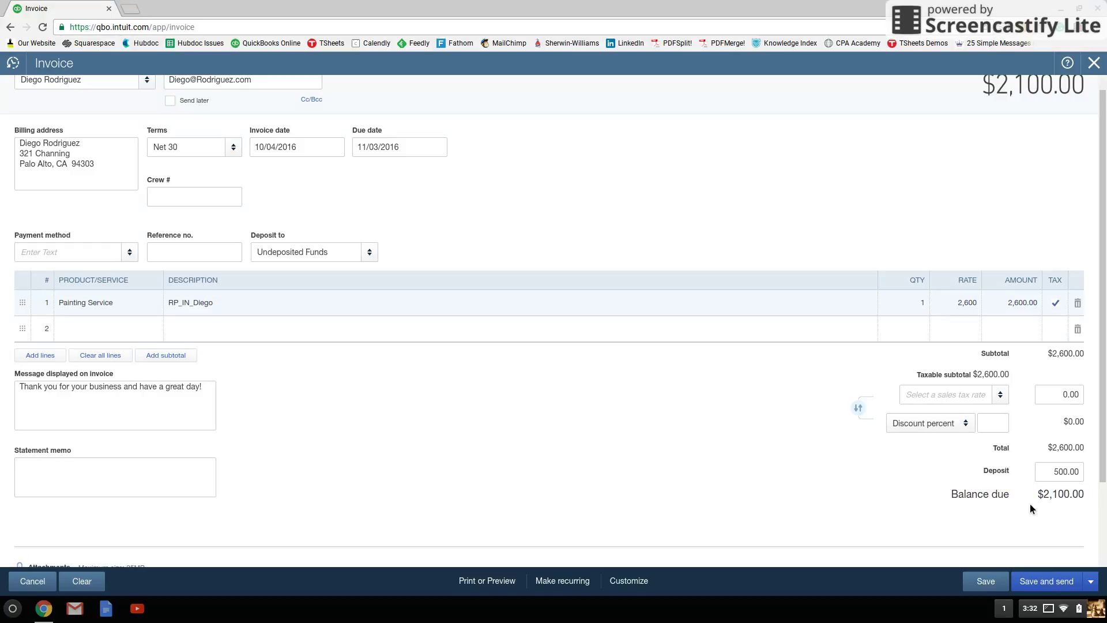
Step: Save invoice 1040, review its PDF preview, and send it to the customer by email
click(1070, 588)
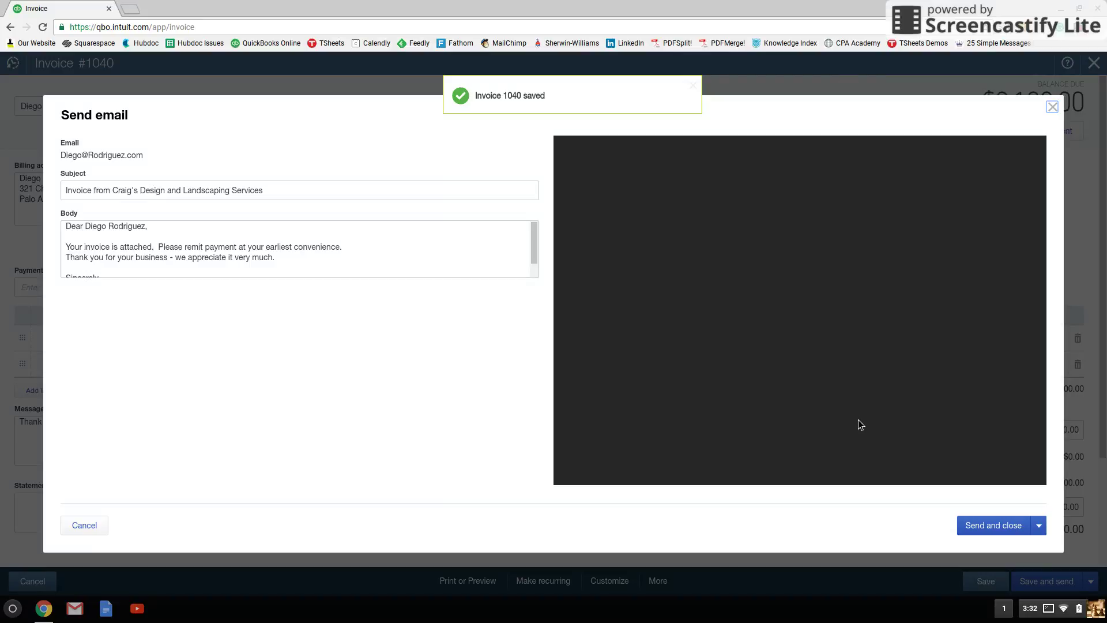
scroll(839, 424, down, 5)
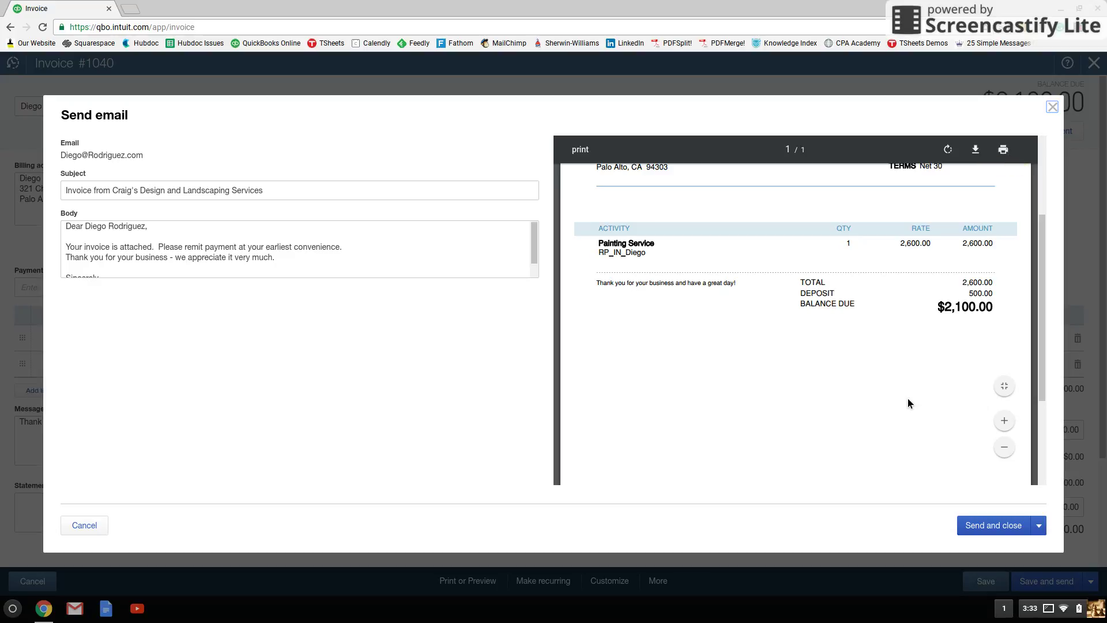
scroll(908, 401, down, 3)
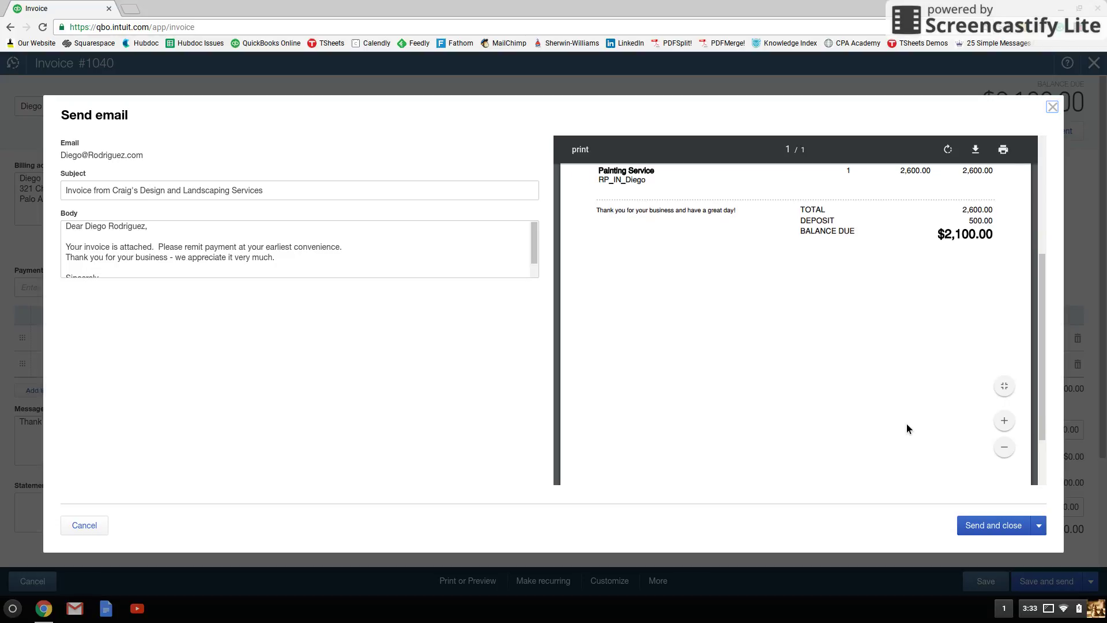
scroll(906, 428, down, 1)
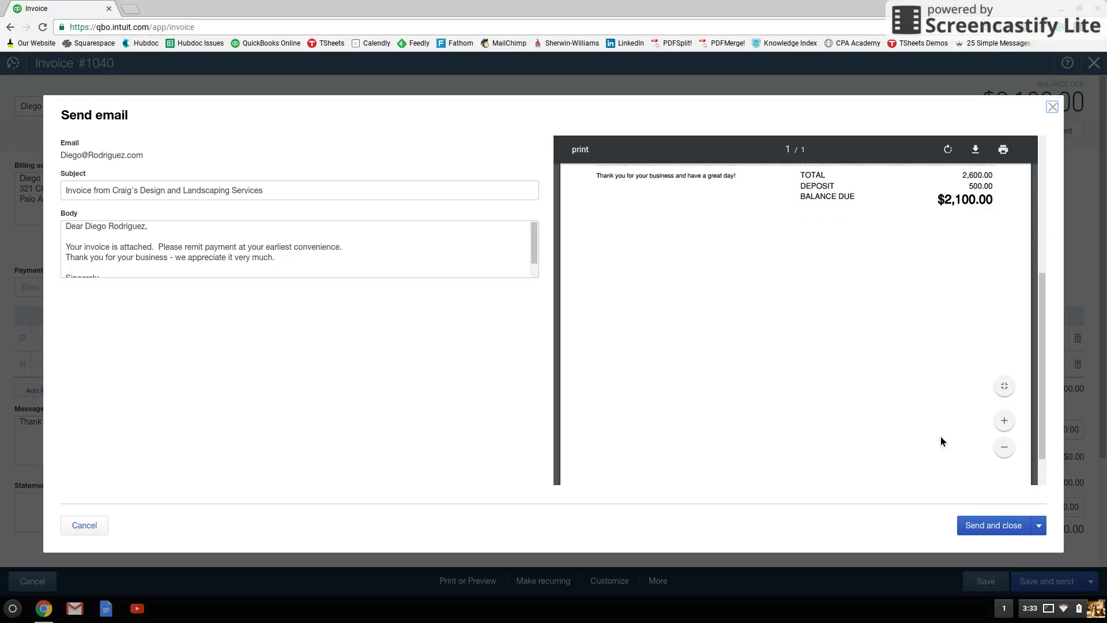
click(1012, 529)
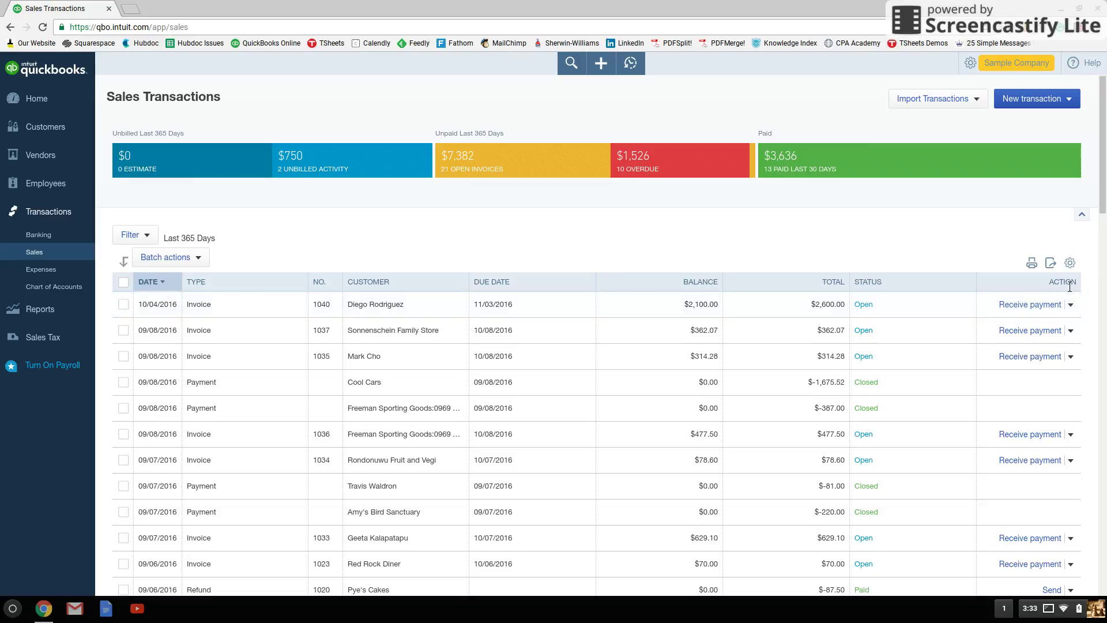
Step: Start a Receive Payment for invoice 1040 with Cash as the payment method
click(1030, 310)
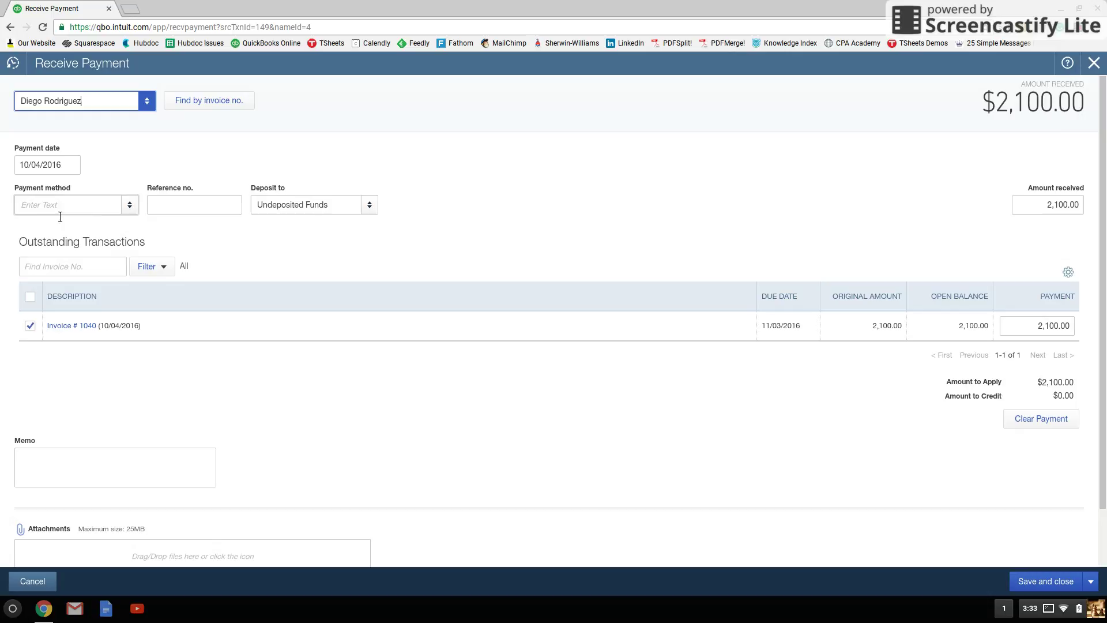
click(136, 208)
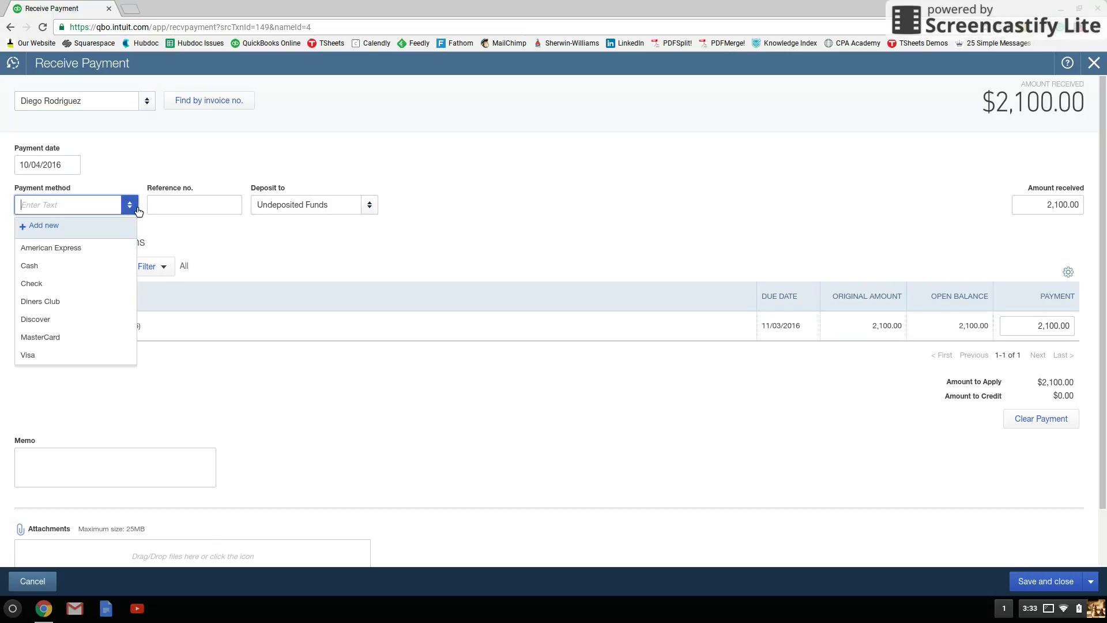
click(54, 274)
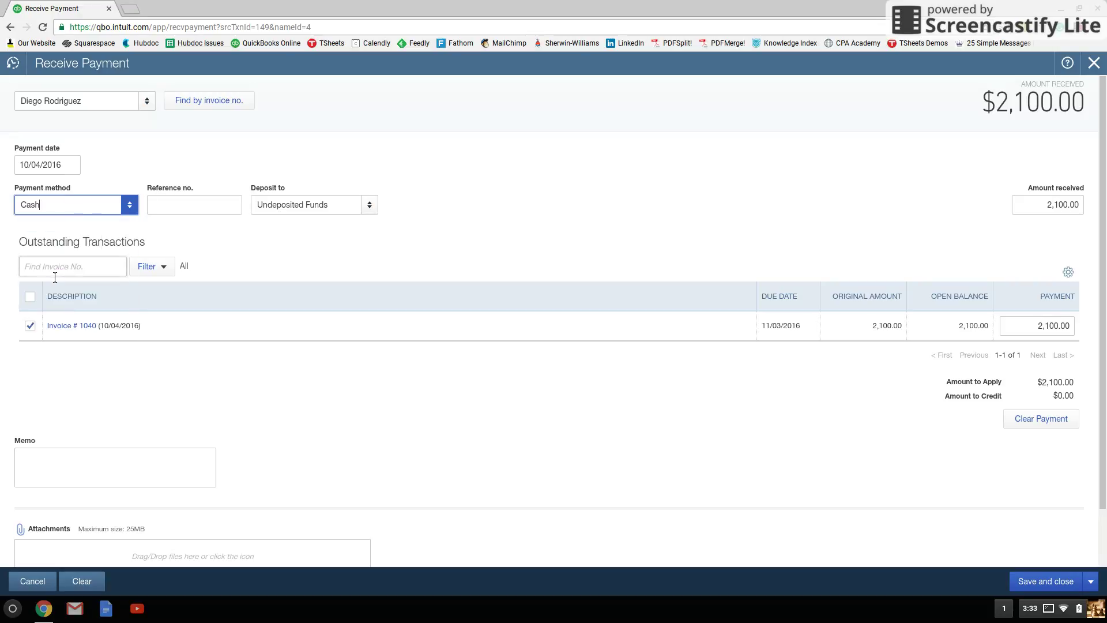
click(257, 195)
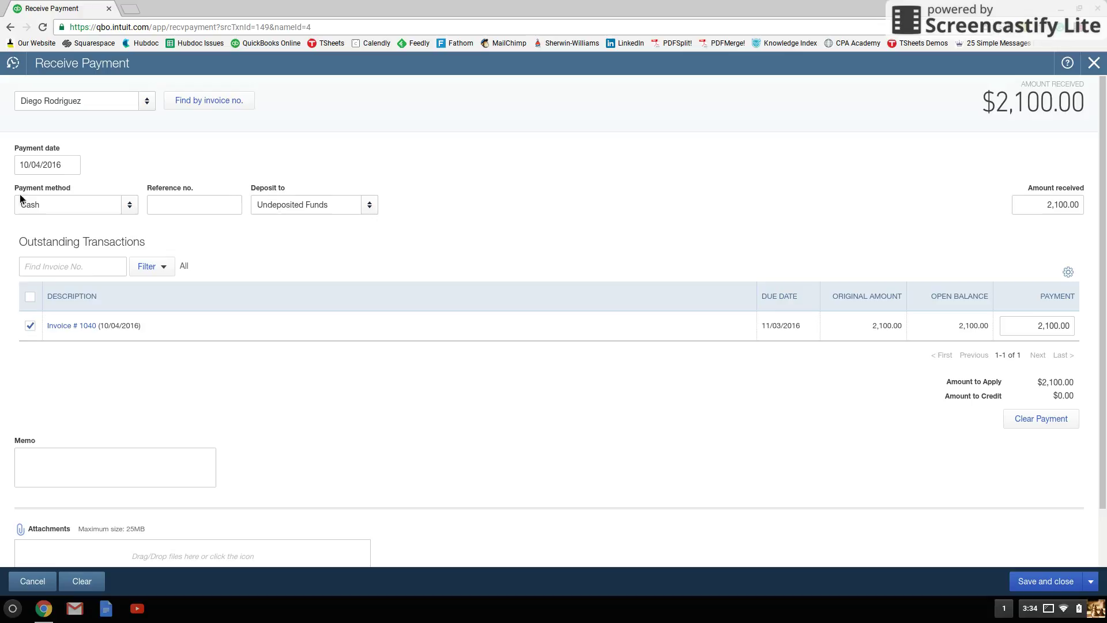
triple_click(89, 190)
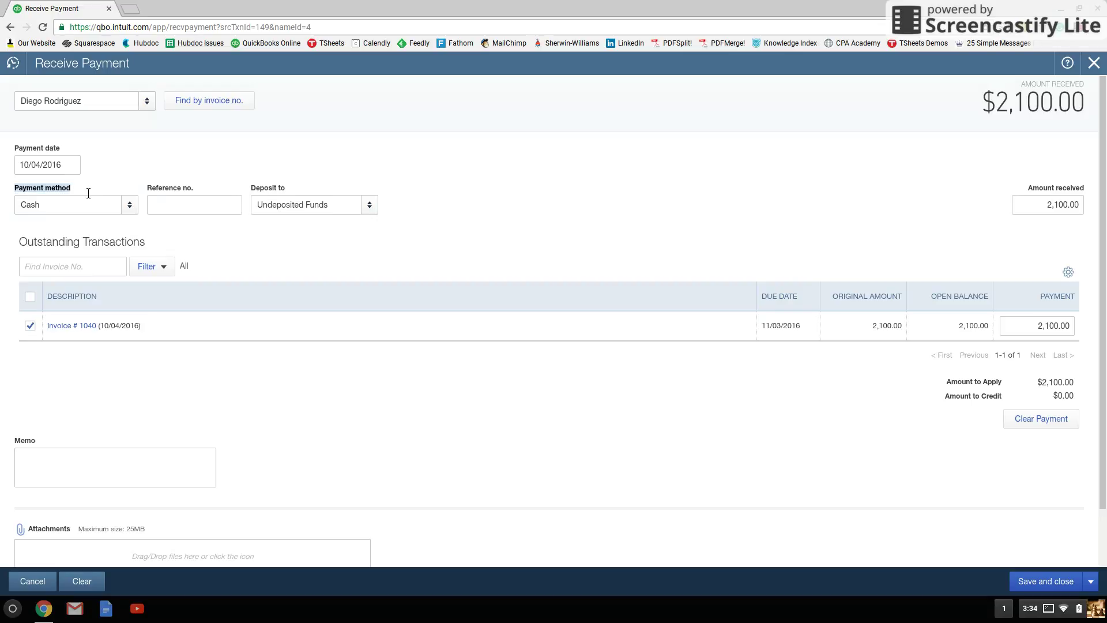
click(251, 192)
Step: Try American Express as the payment method, then dismiss the credit card details form
click(130, 208)
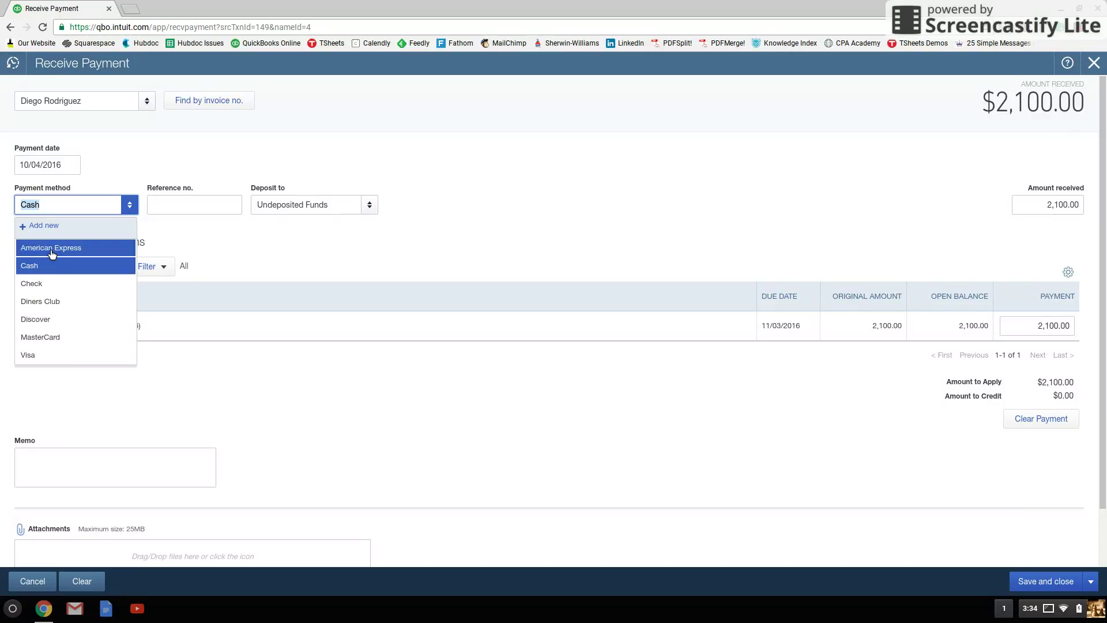
click(51, 249)
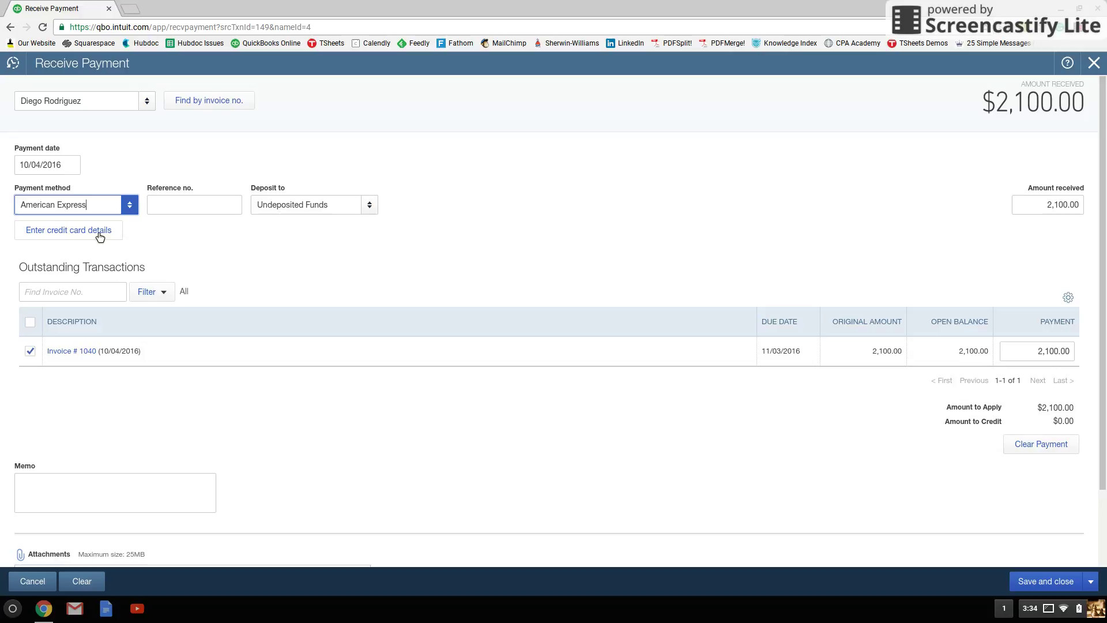
click(68, 239)
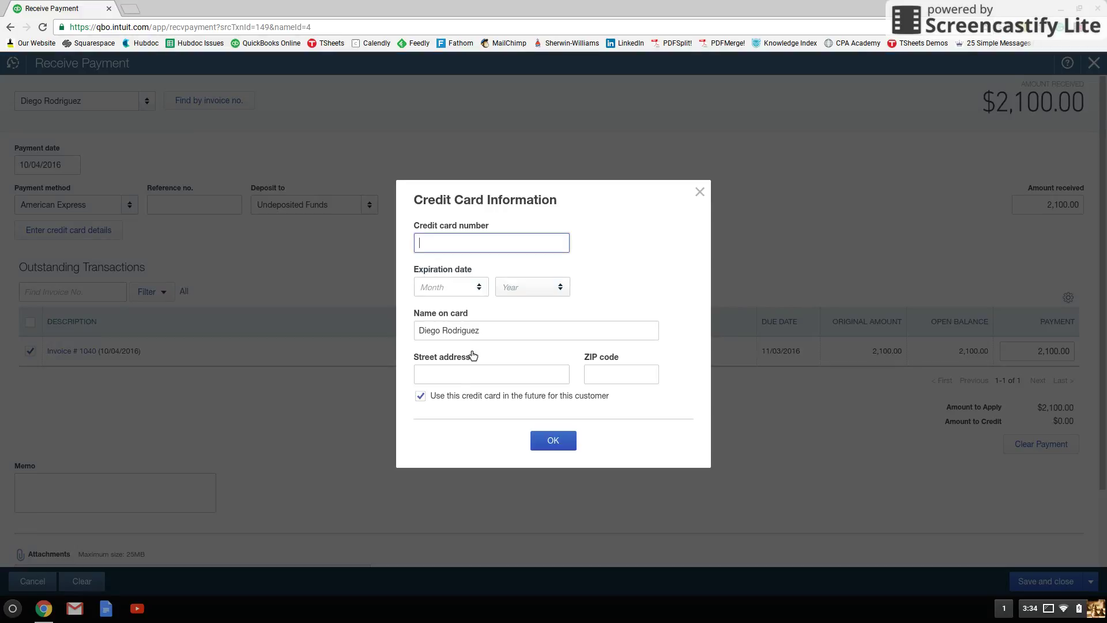
click(704, 197)
Step: Switch the payment method to Check, keep Undeposited Funds and 2,100.00 applied, and save
click(136, 204)
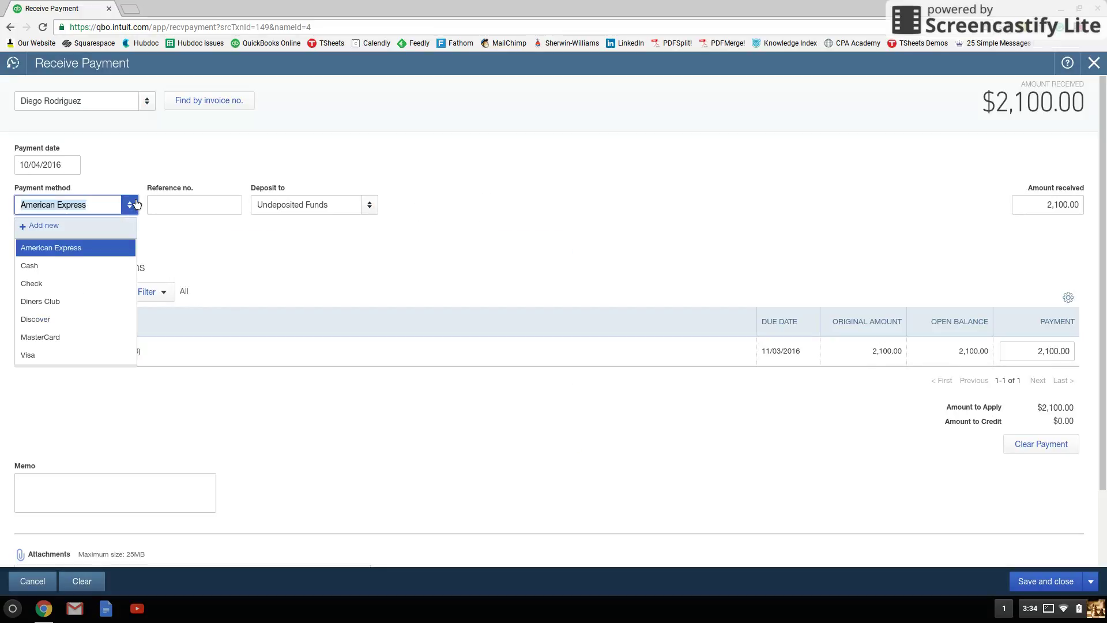
click(64, 284)
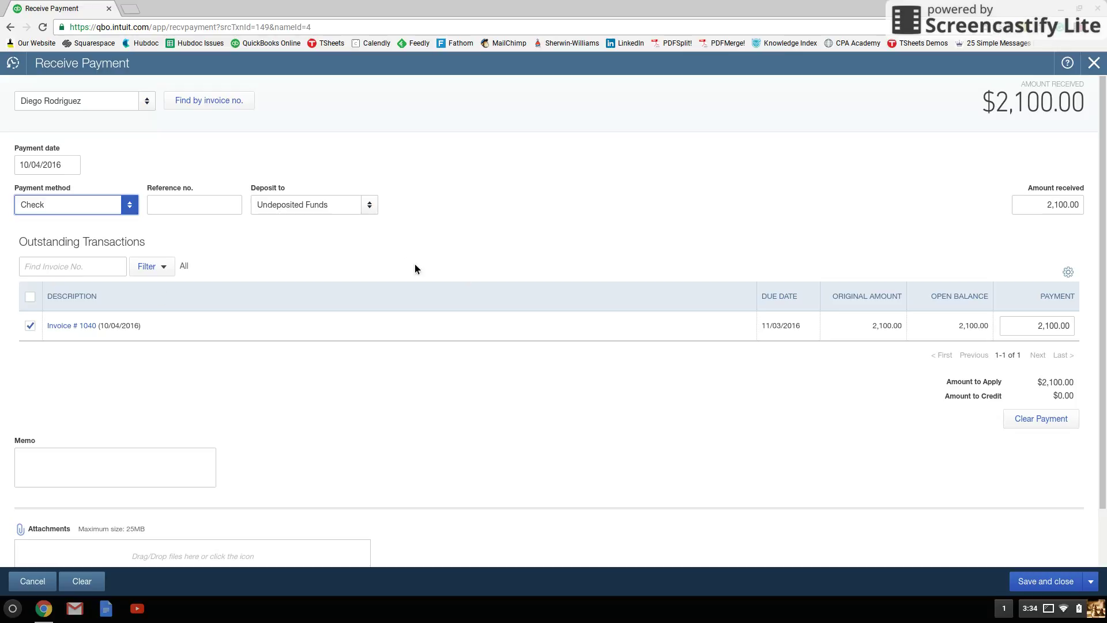
click(313, 215)
click(466, 238)
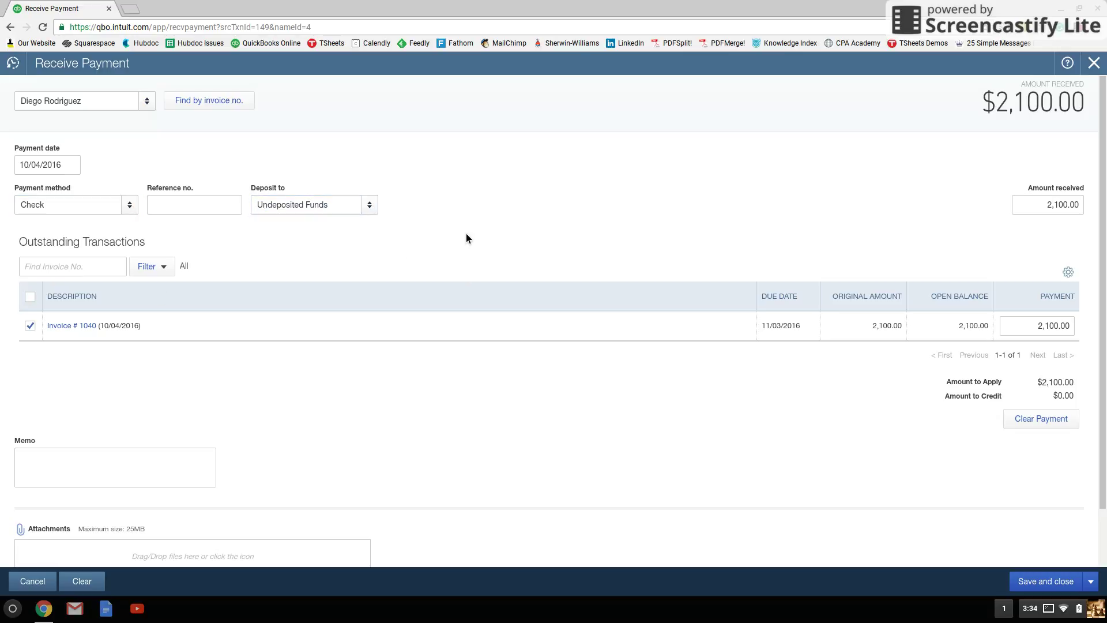
key(Tab)
click(327, 311)
click(1043, 333)
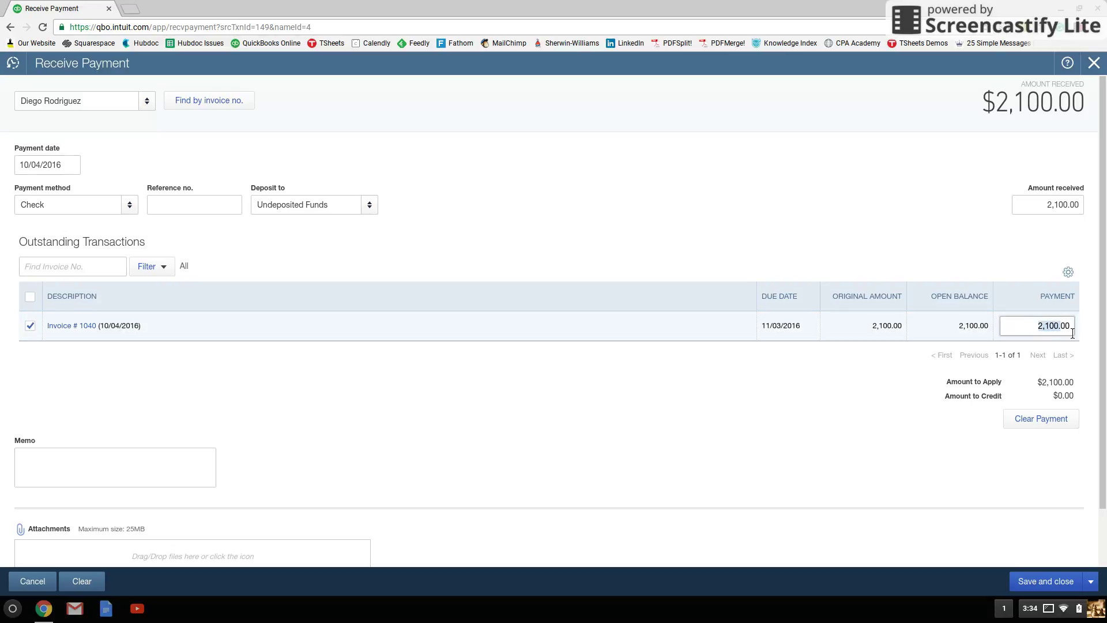
click(883, 396)
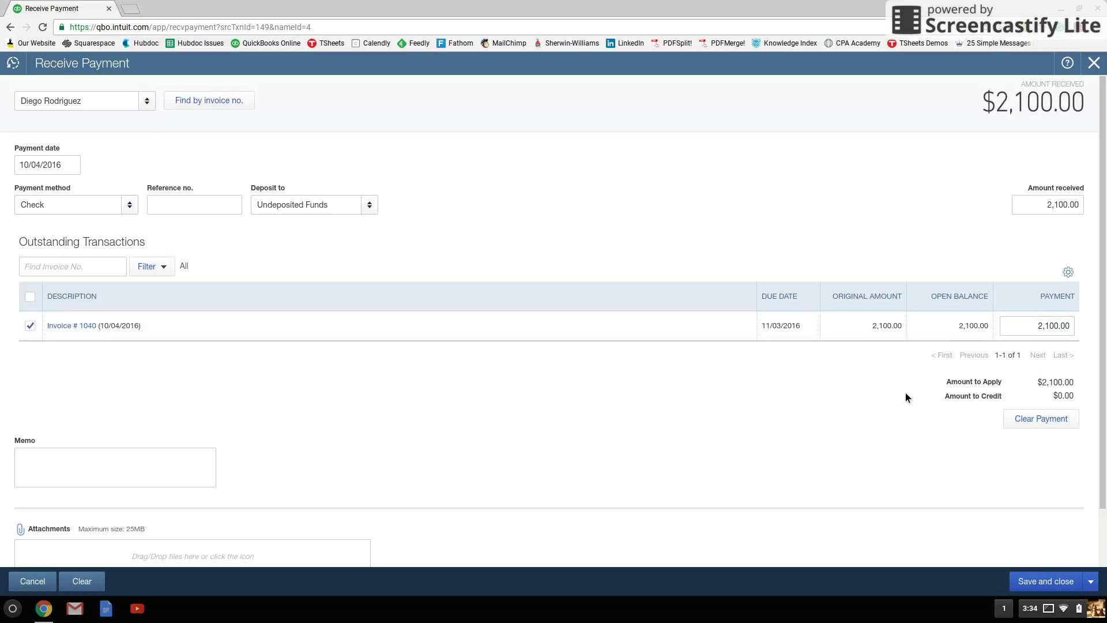
click(1048, 583)
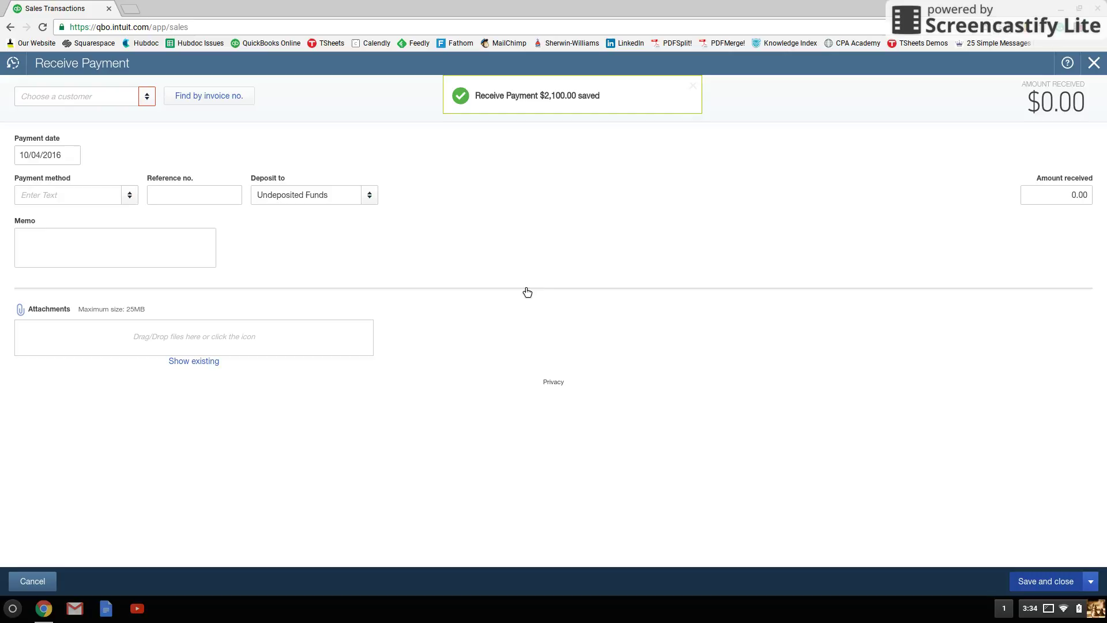
Step: Scroll to the top of Sales Transactions and confirm invoice 1040 reads Paid with $0.00 balance
scroll(527, 292, up, 4)
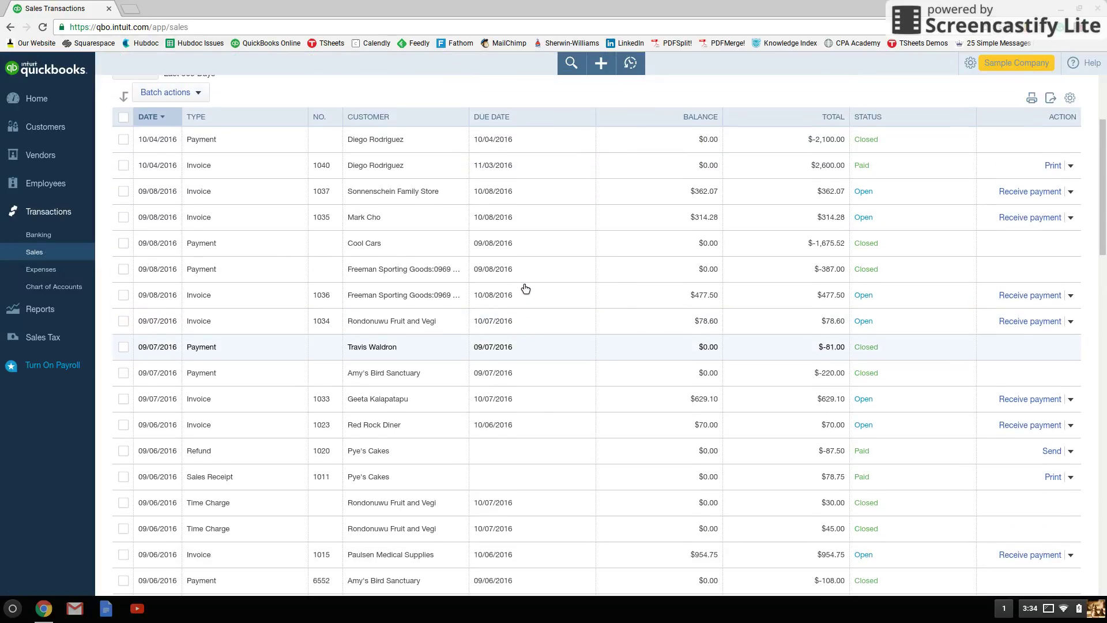
scroll(526, 288, up, 1)
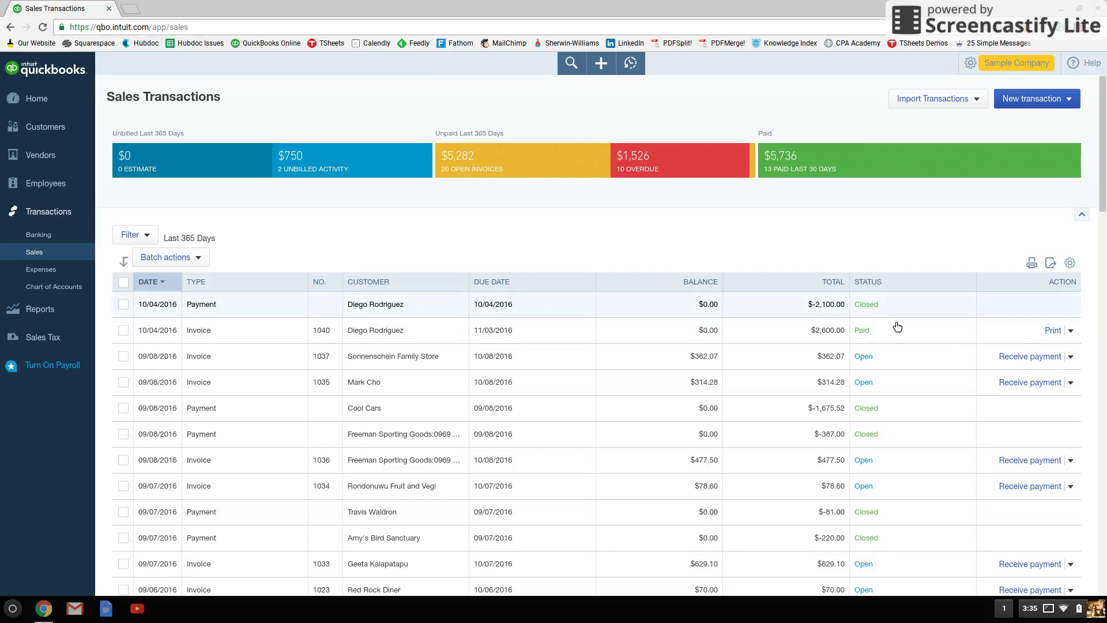
double_click(863, 331)
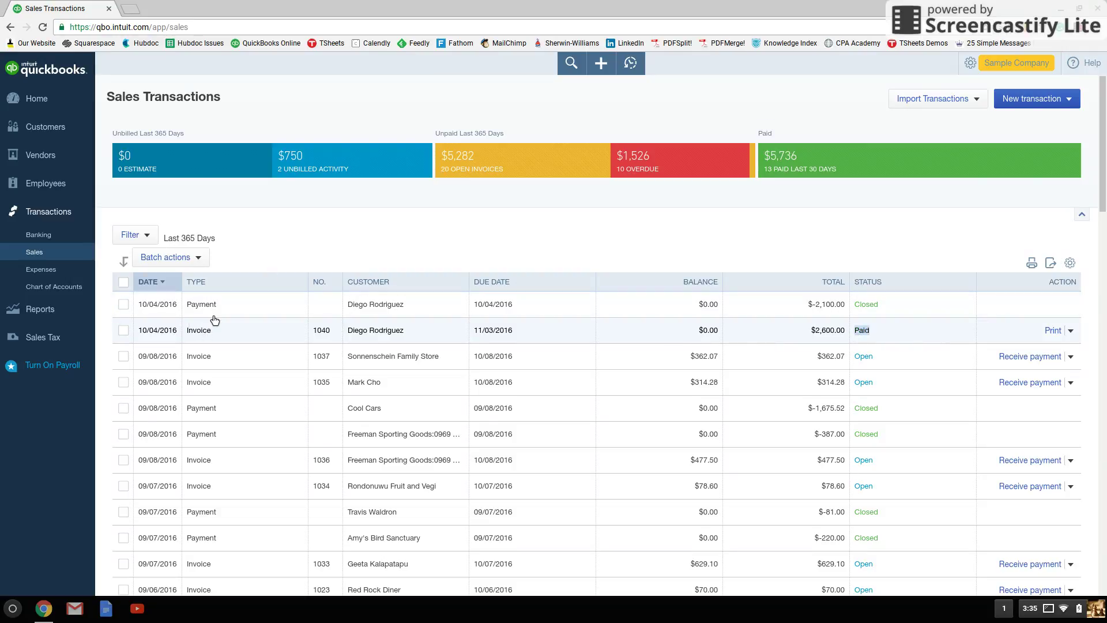
click(903, 261)
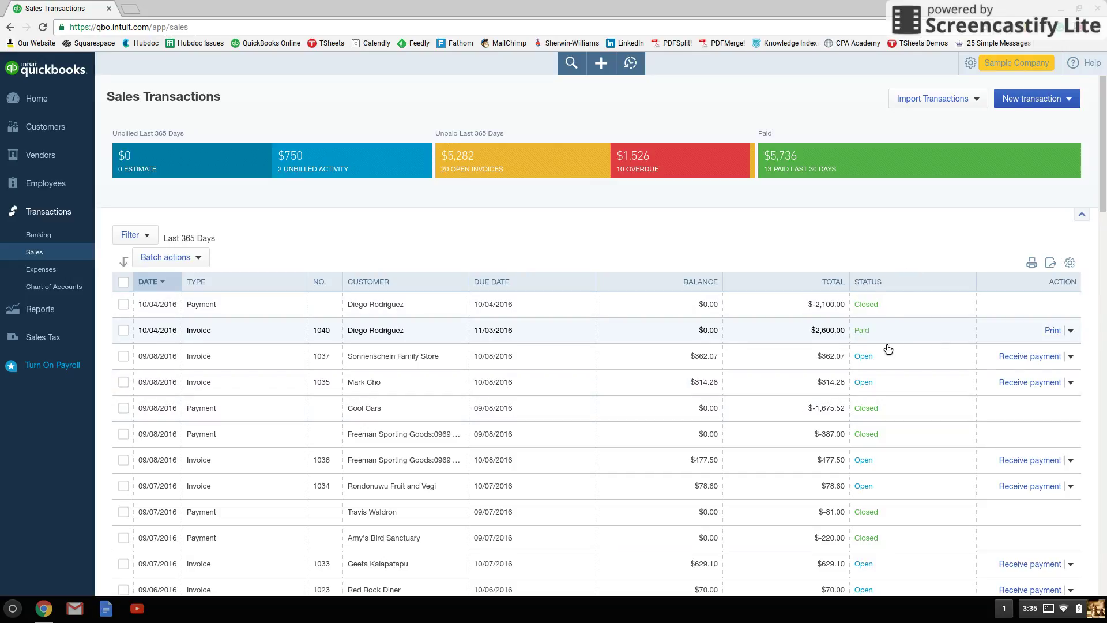